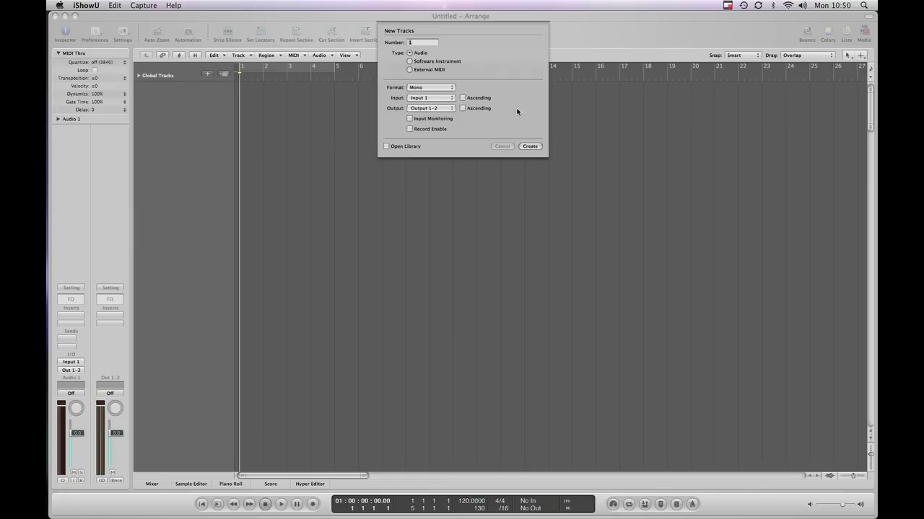
- Create a single Software Instrument track, Inst 1, from the New Tracks dialog
left_click(544, 19)
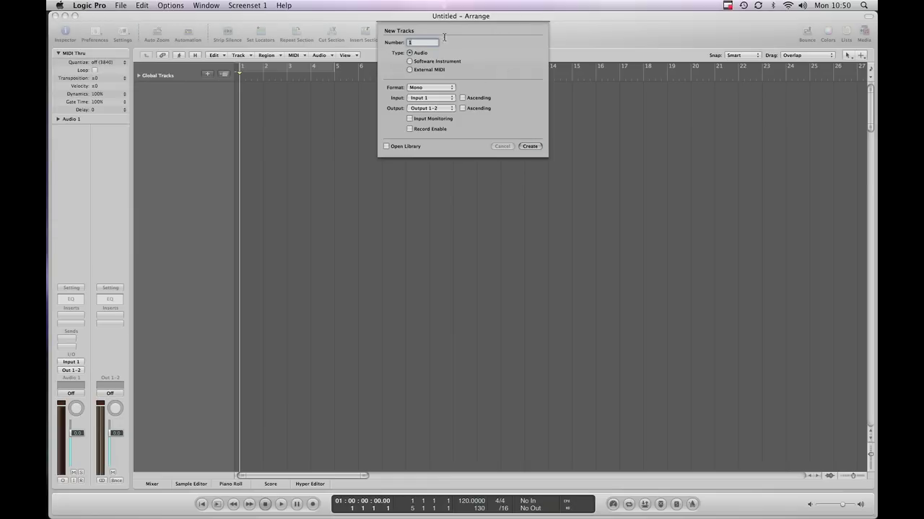
left_click(410, 63)
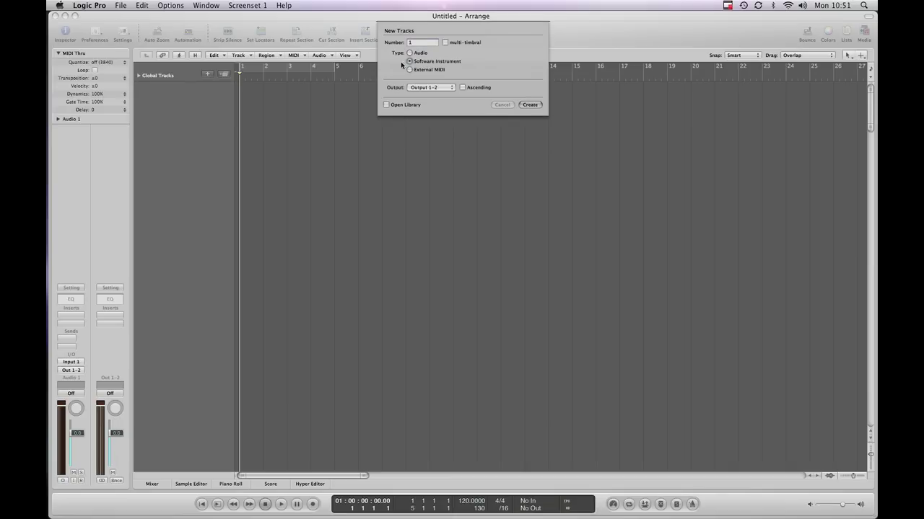
left_click(529, 106)
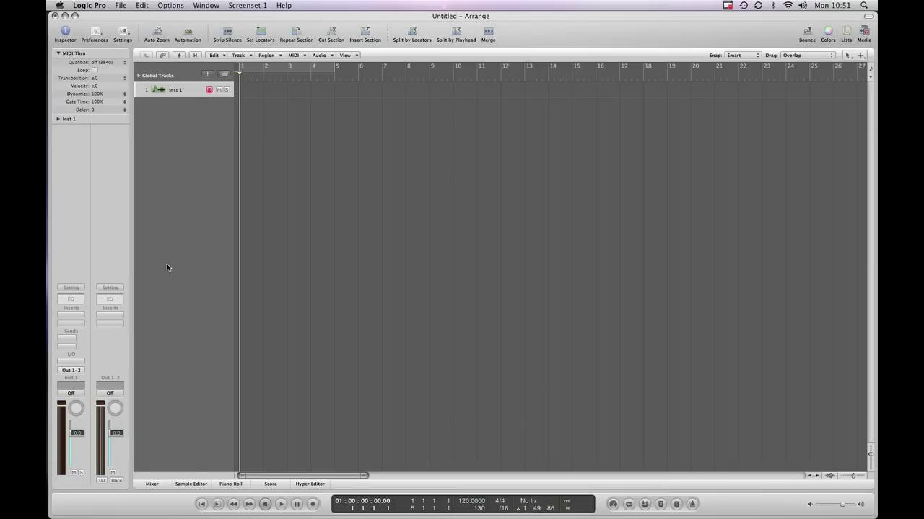
- Load the ES2 synth in stereo on Inst 1's instrument slot
left_click(72, 364)
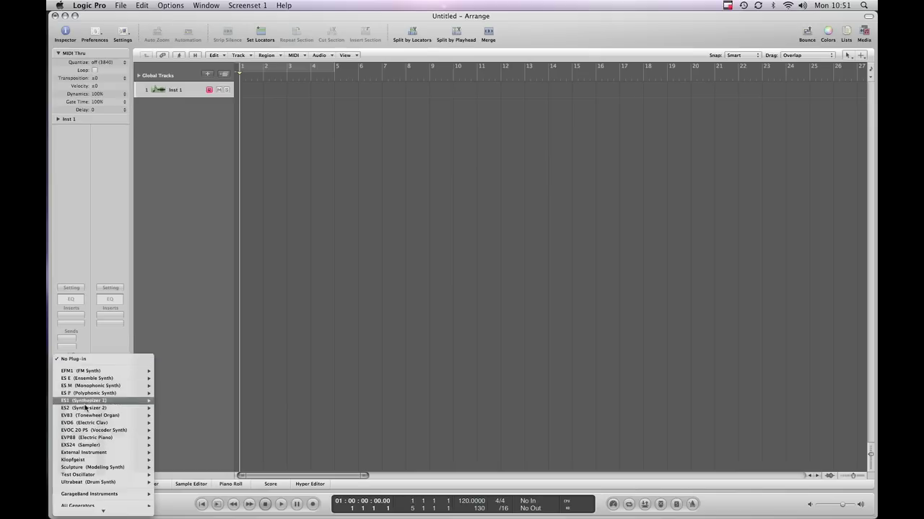
mouse_move(90, 410)
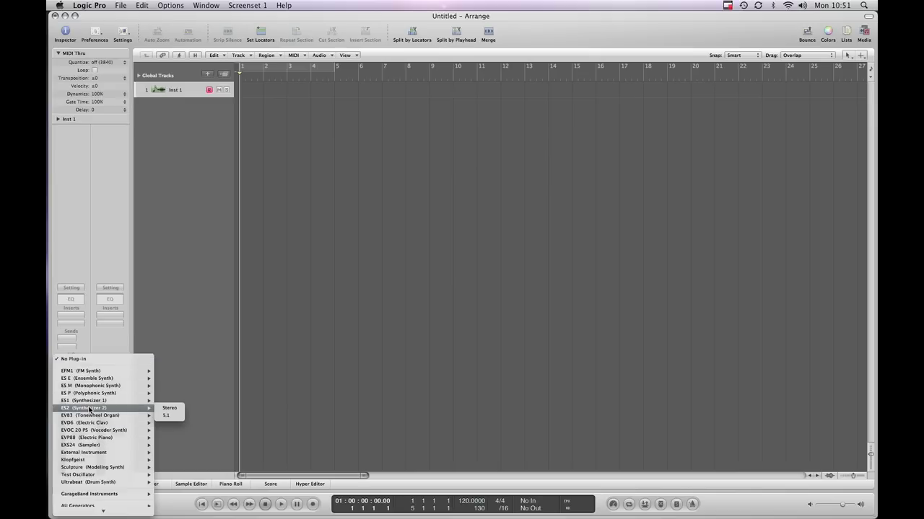
left_click(178, 411)
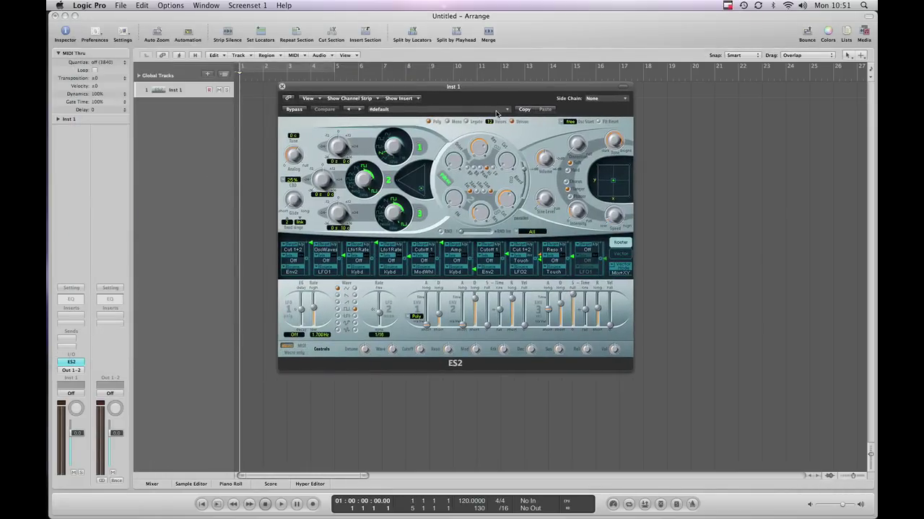
- Apply the 01 Synth Leads > Everlasting preset and lower the fader to -9.1 dB
left_click(497, 113)
mouse_move(535, 207)
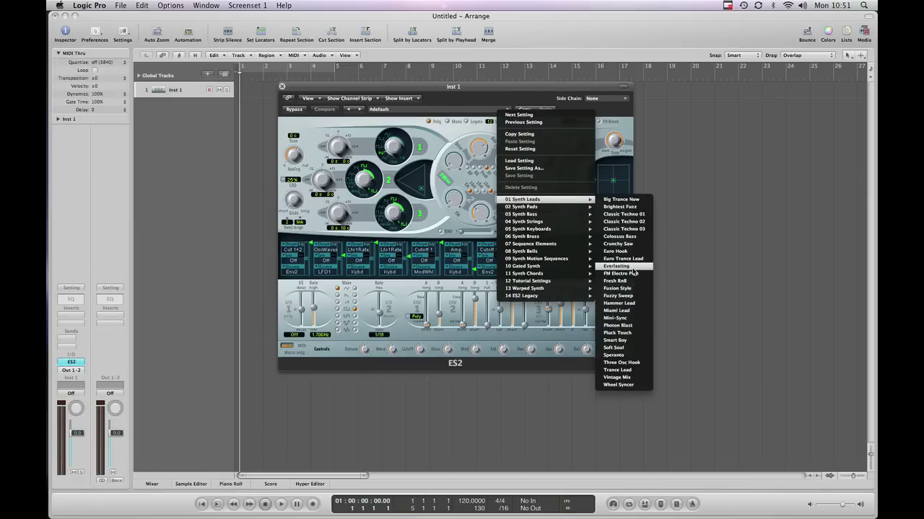
left_click(632, 268)
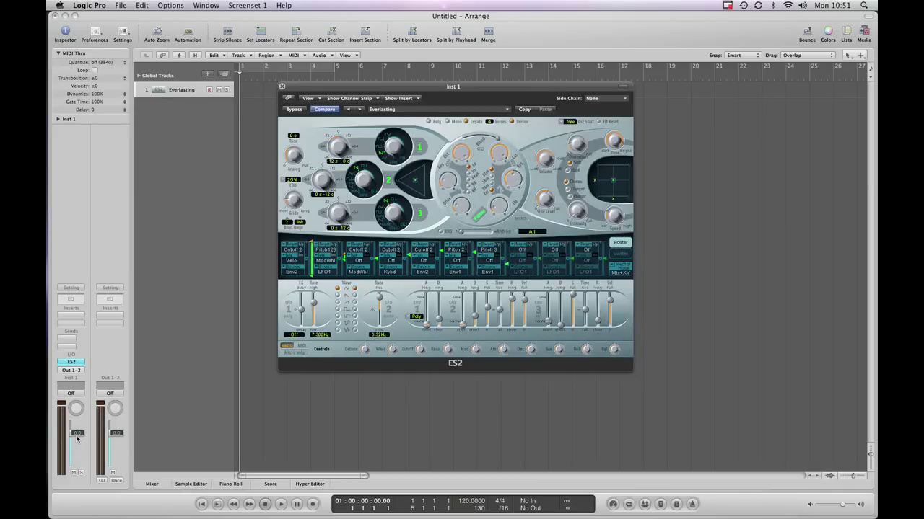
left_click_drag(77, 438, 76, 446)
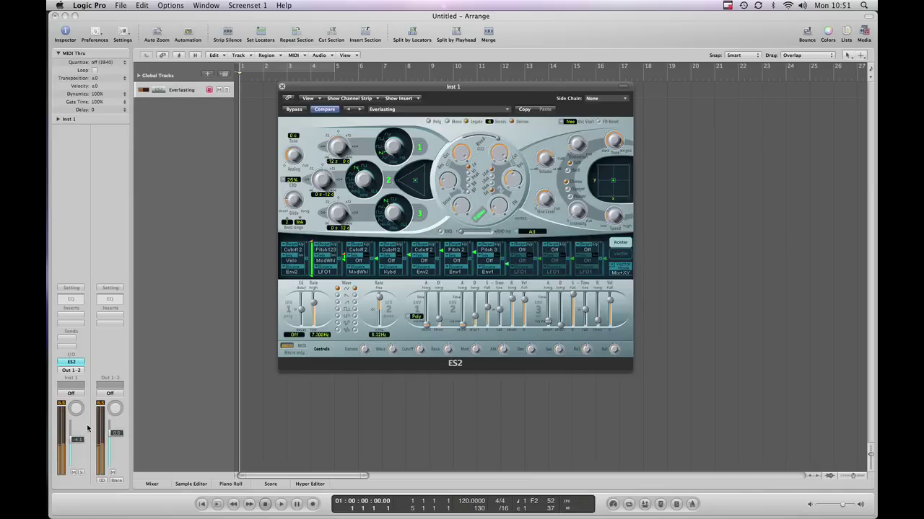
left_click_drag(76, 440, 77, 445)
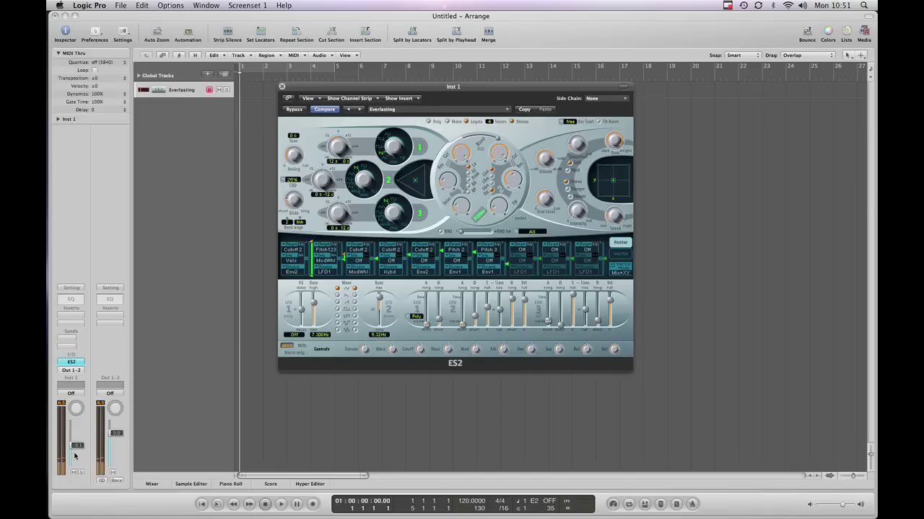
- Close the ES2 window and open the Environment window, moved toward the centre
left_click(282, 87)
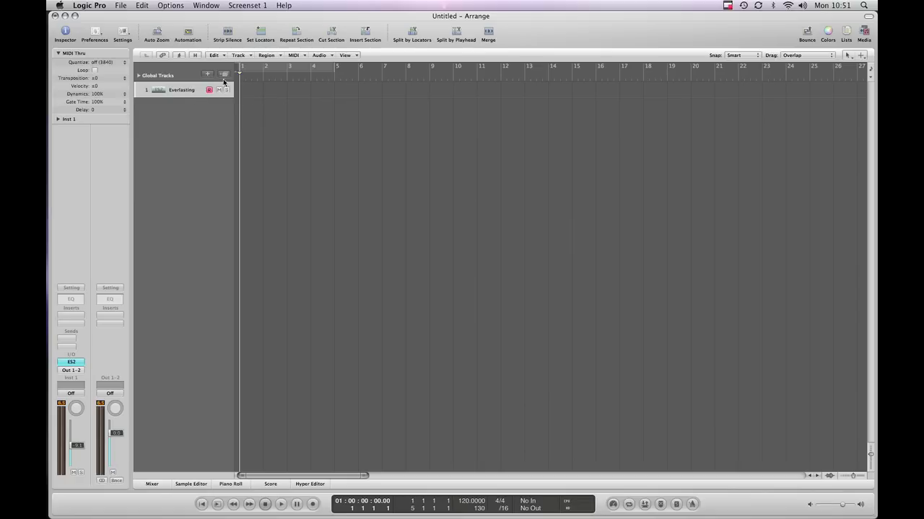
left_click(206, 6)
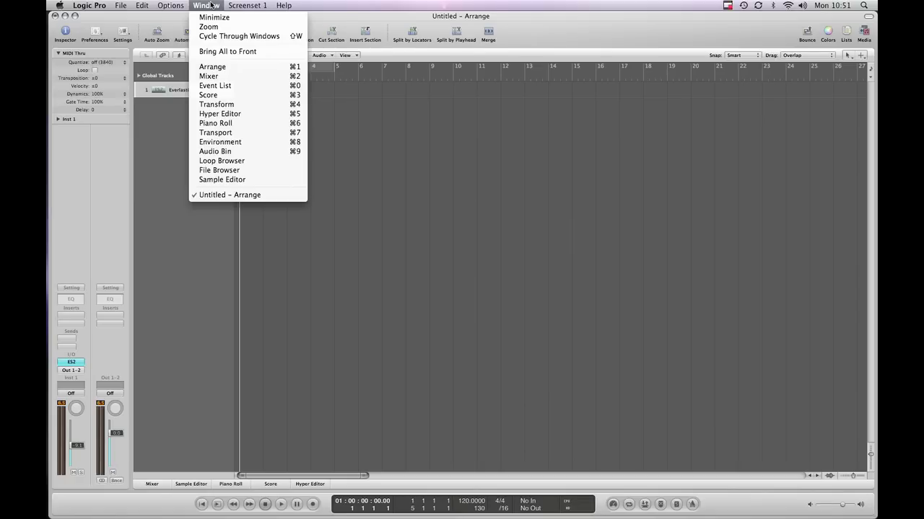
left_click(236, 142)
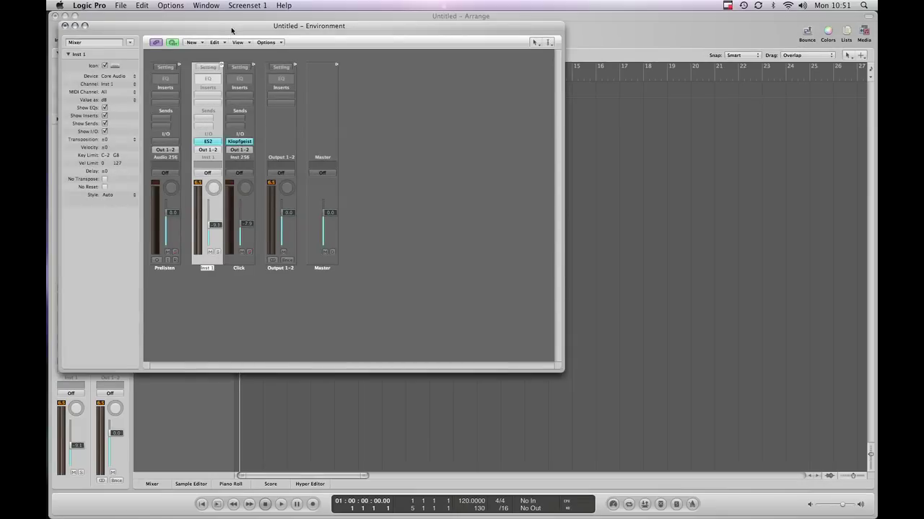
left_click_drag(232, 29, 417, 109)
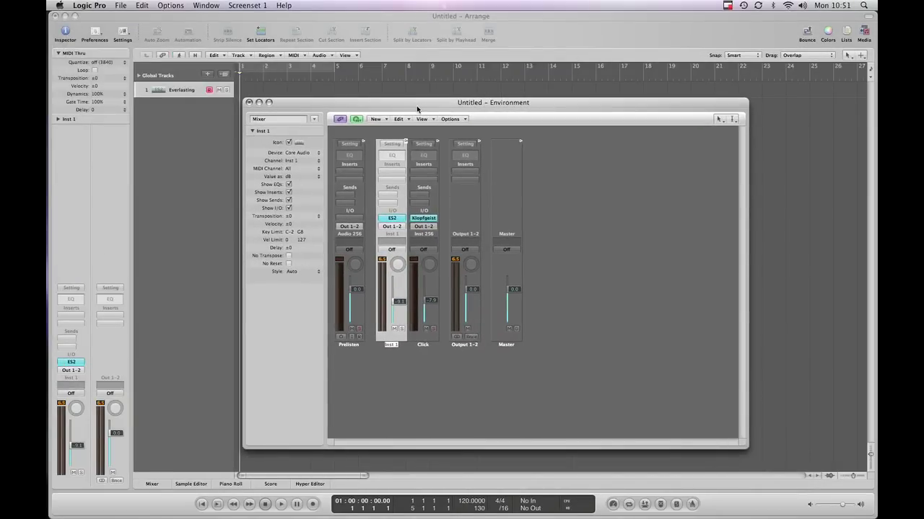
- Add an Arpeggiator object and cable its output toward the instrument
left_click(377, 119)
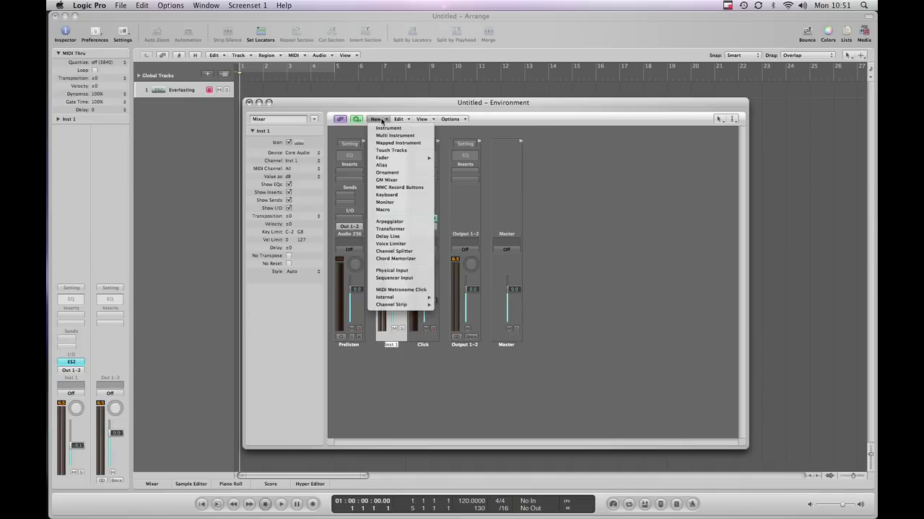
left_click(396, 223)
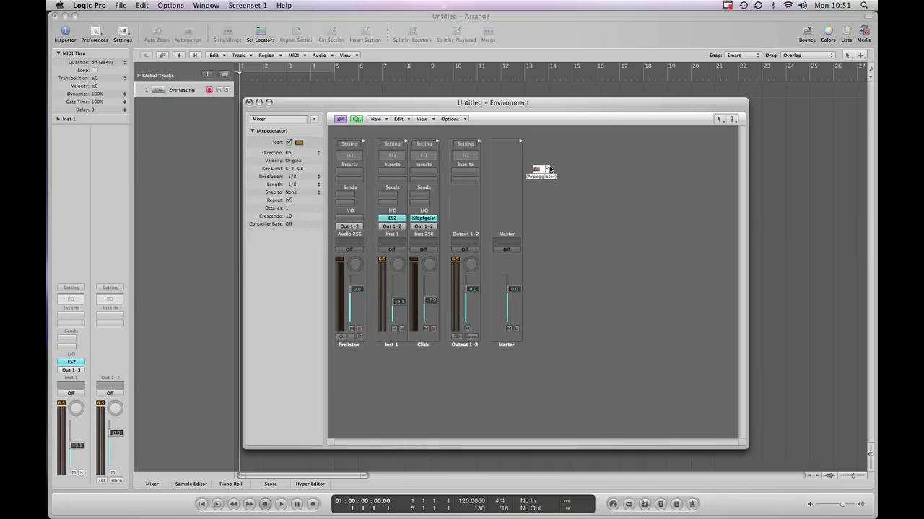
left_click(546, 170)
left_click_drag(547, 169, 386, 144)
- Close the Environment and add a new Audio track, Audio 1
left_click(249, 102)
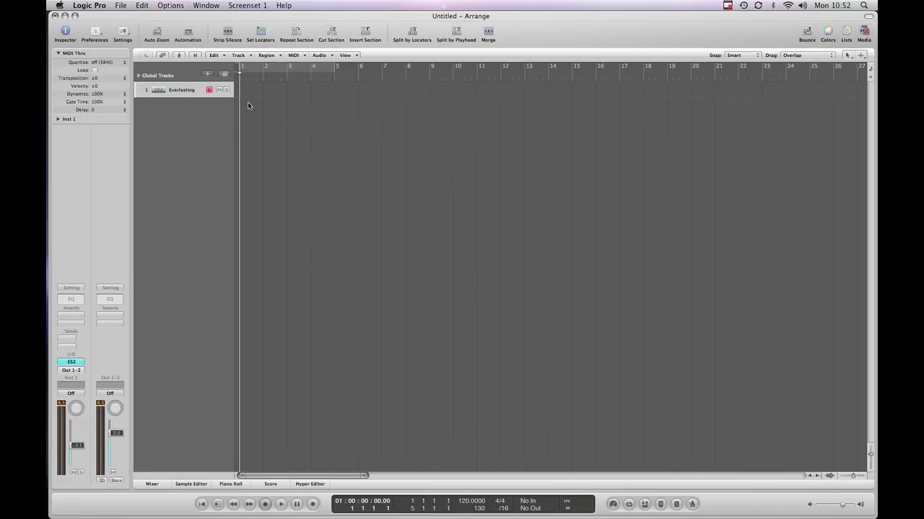
left_click(208, 76)
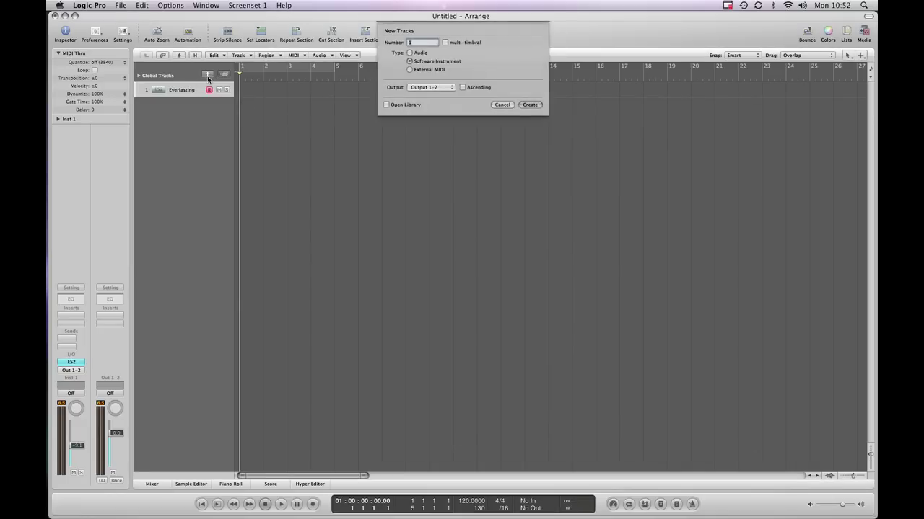
left_click(410, 53)
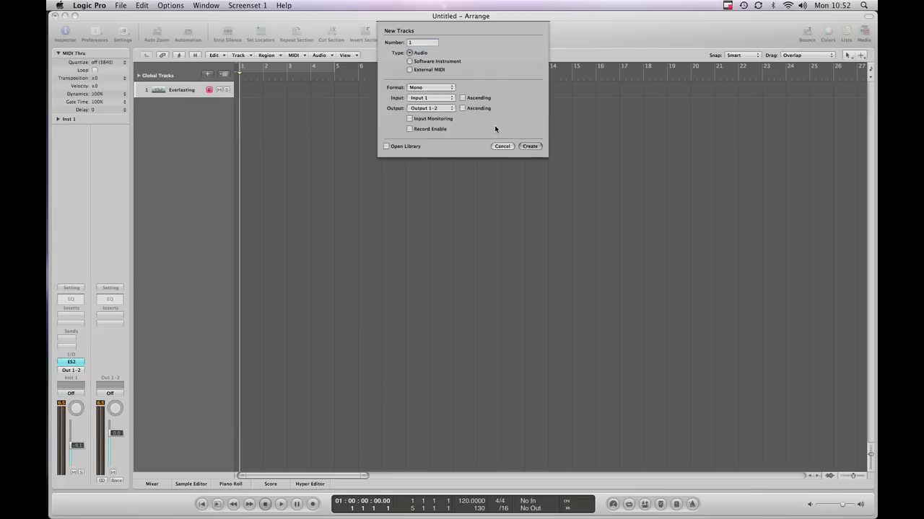
left_click(531, 147)
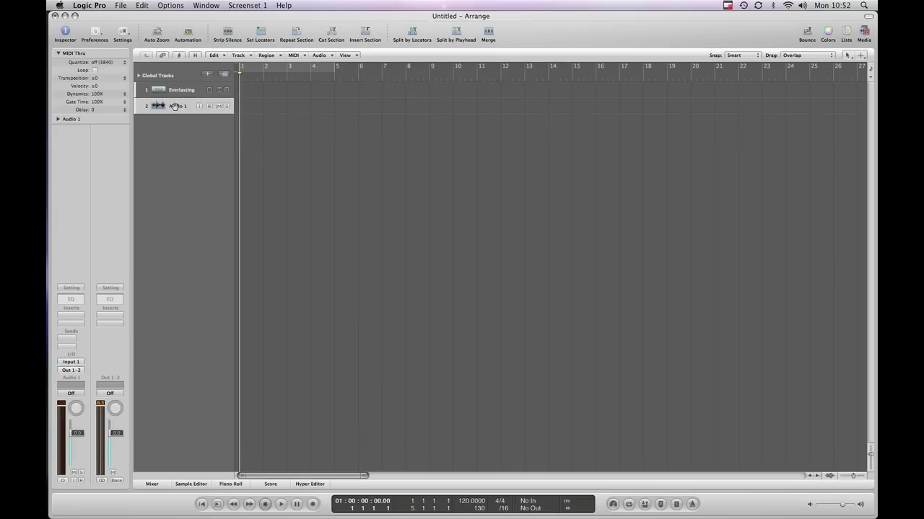
- Reassign track 2 to the (Arpeggiator) object via Reassign Track Object > Mixer
right_click(174, 106)
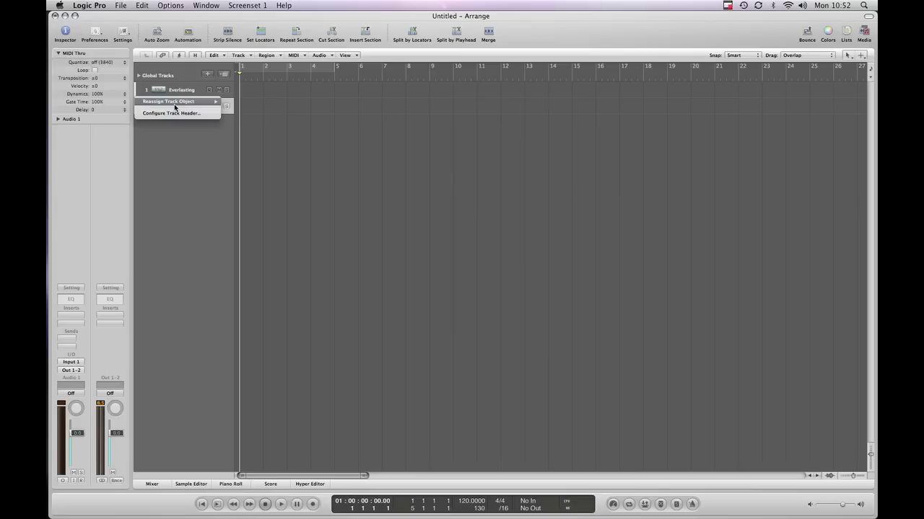
mouse_move(185, 106)
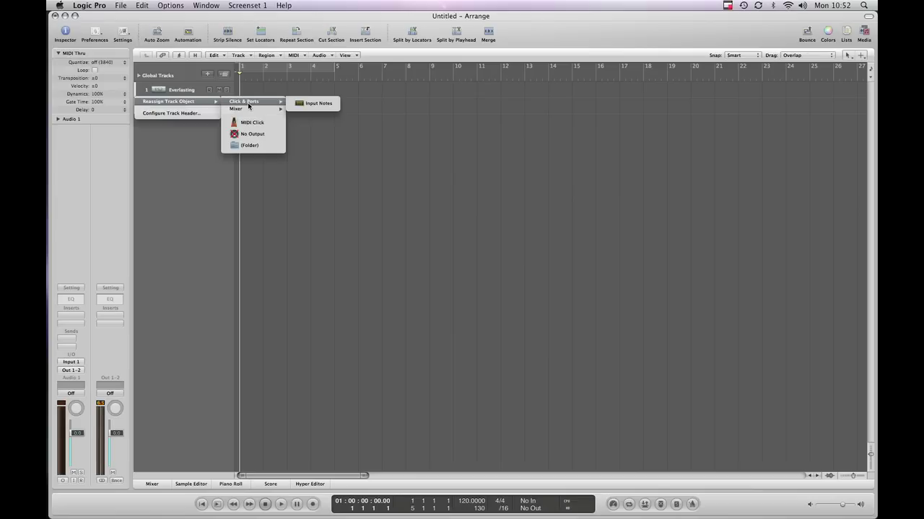
mouse_move(248, 110)
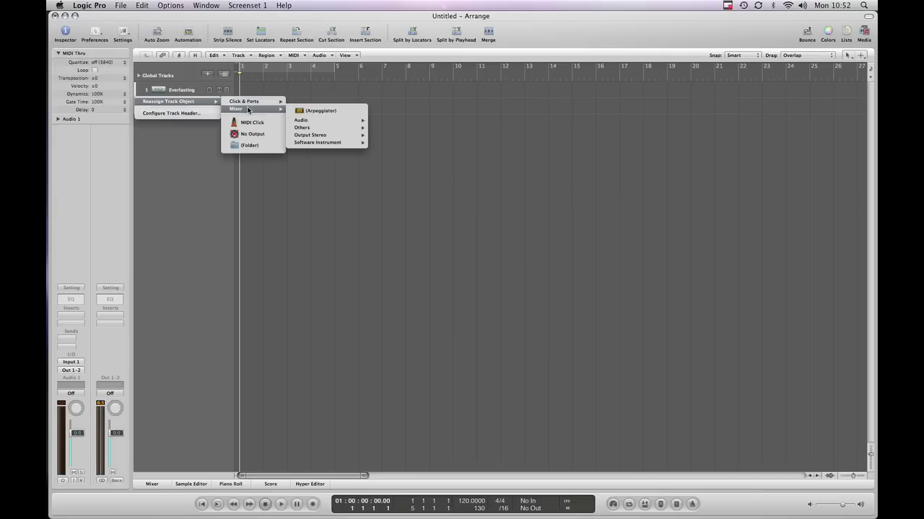
left_click(326, 112)
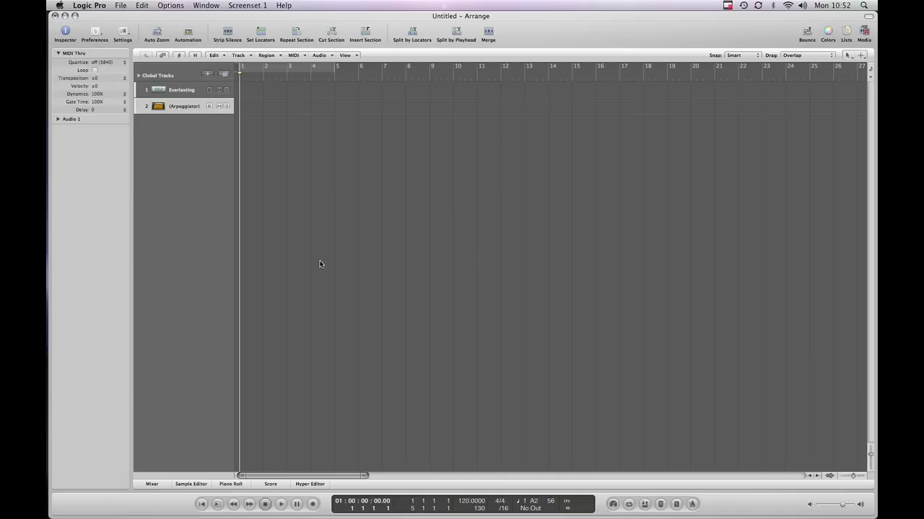
- Select the Arpeggiator track, play the arpeggio, rewind near the start, and show its parameters
left_click(184, 92)
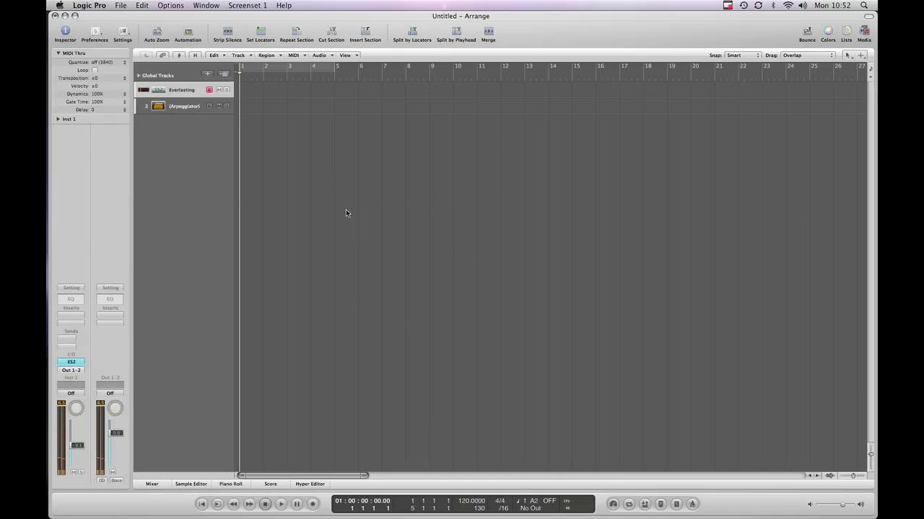
left_click(184, 106)
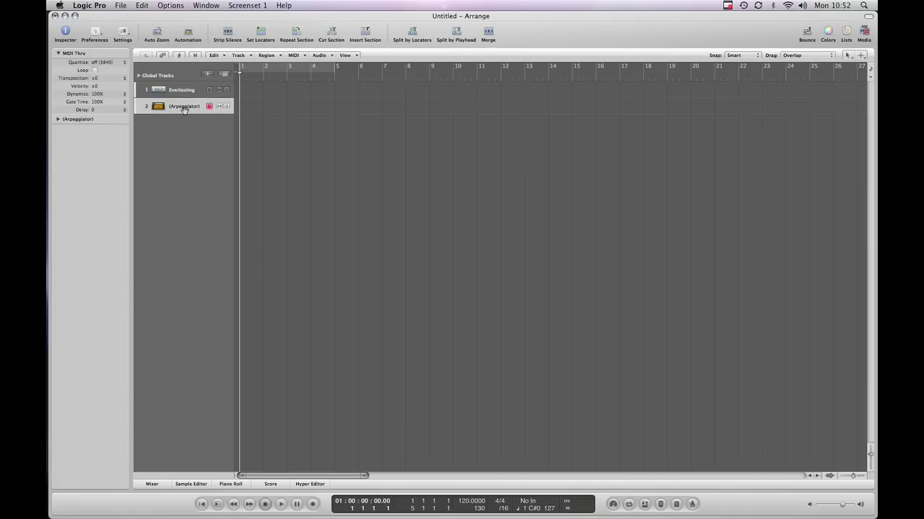
key("space")
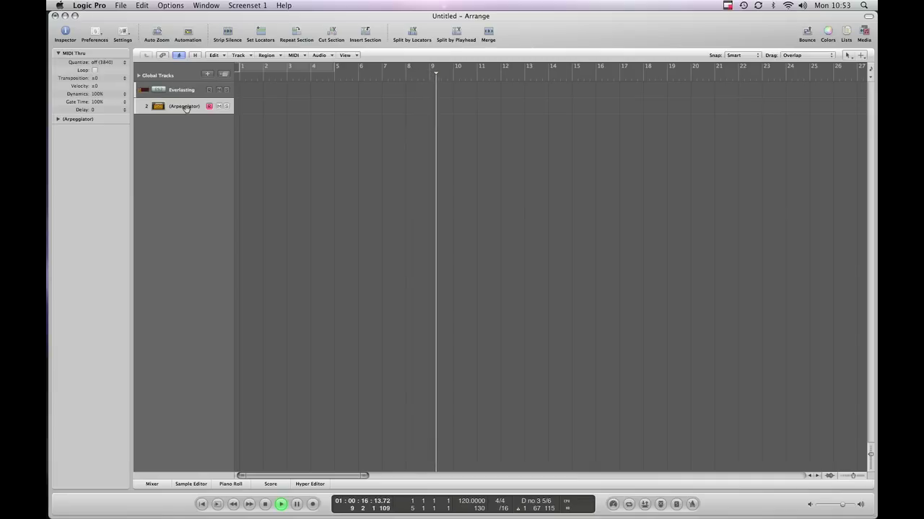
key("space")
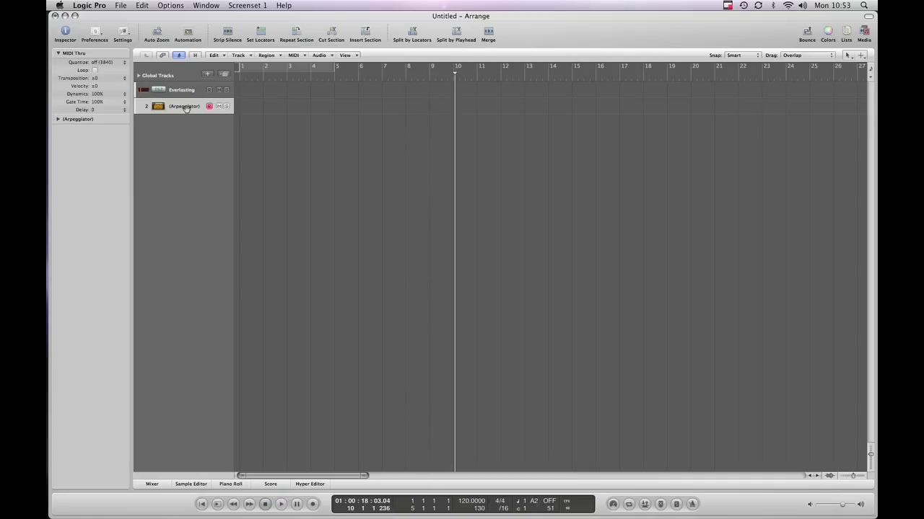
left_click_drag(448, 72, 243, 82)
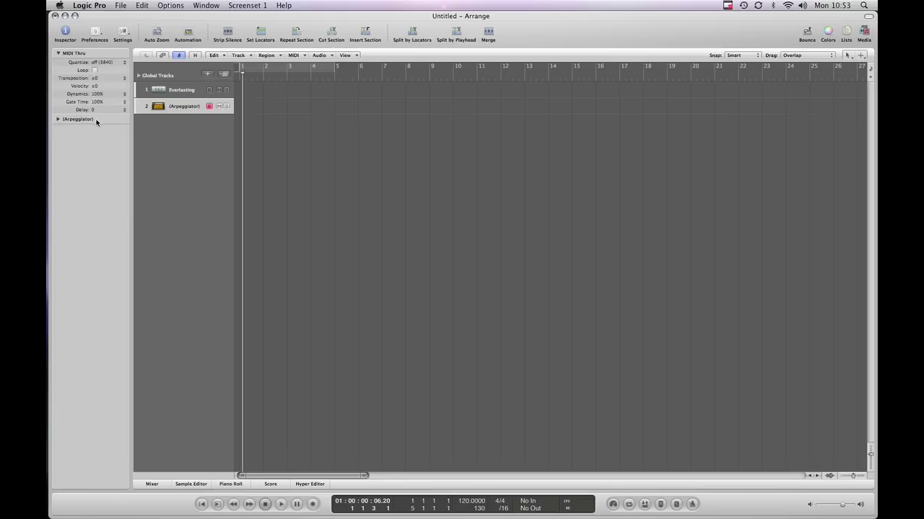
left_click(59, 120)
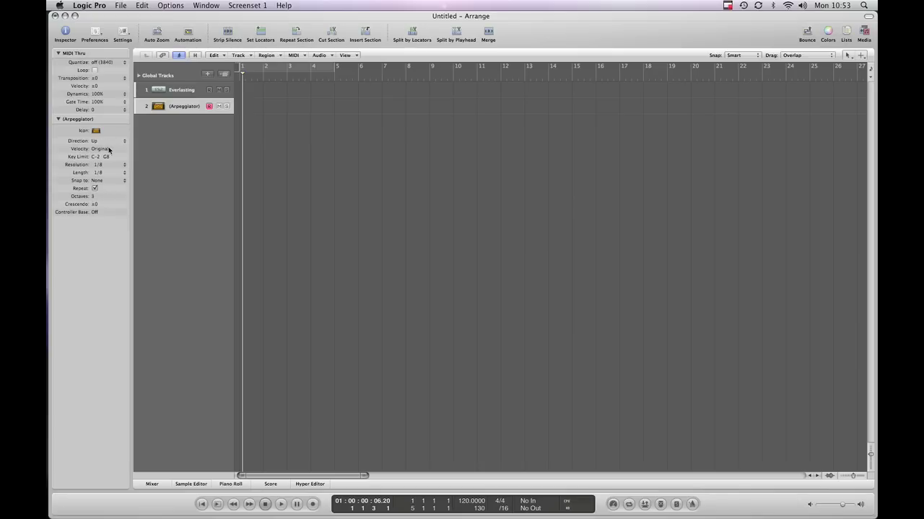
- Choose 1/16 for arpeggiator Resolution and Length, then return to the project start
left_click(122, 167)
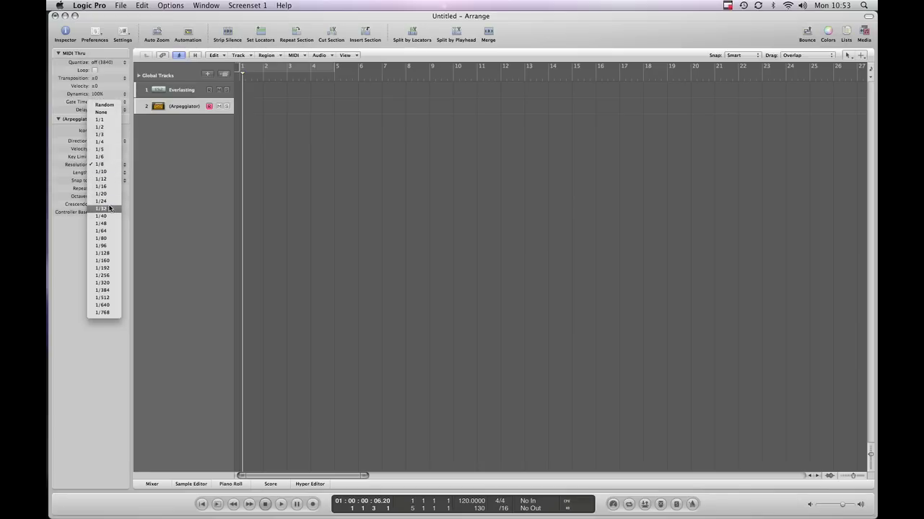
left_click(107, 186)
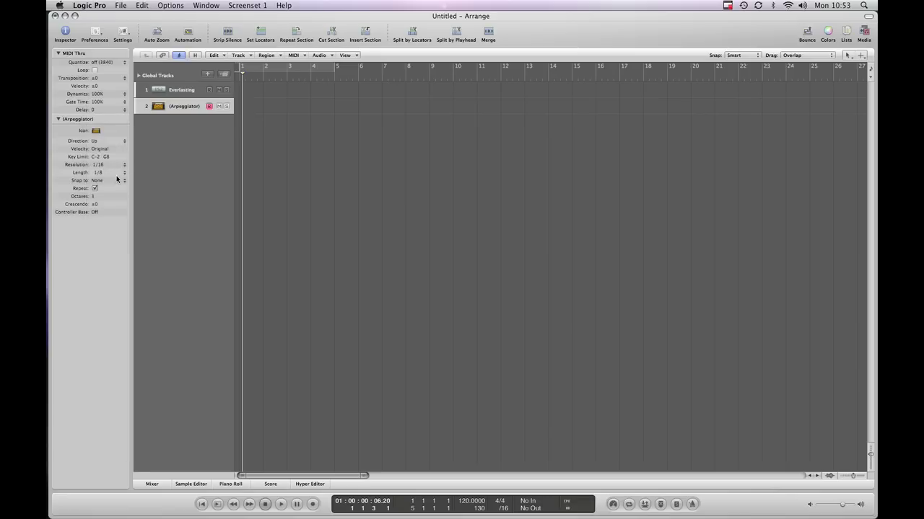
left_click(118, 174)
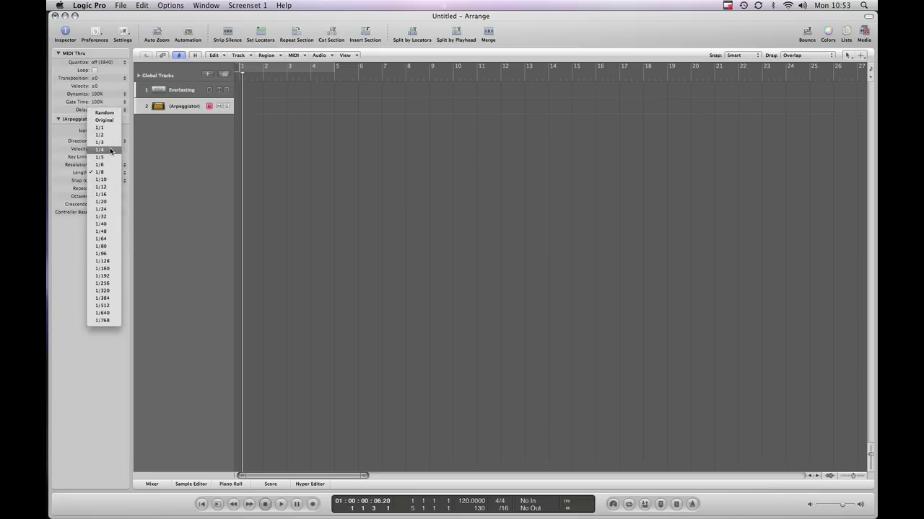
left_click(105, 194)
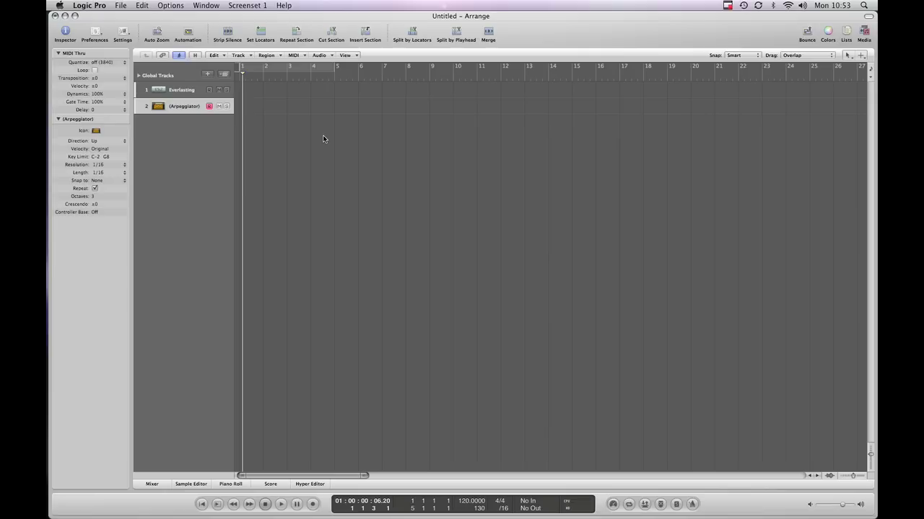
key("Return")
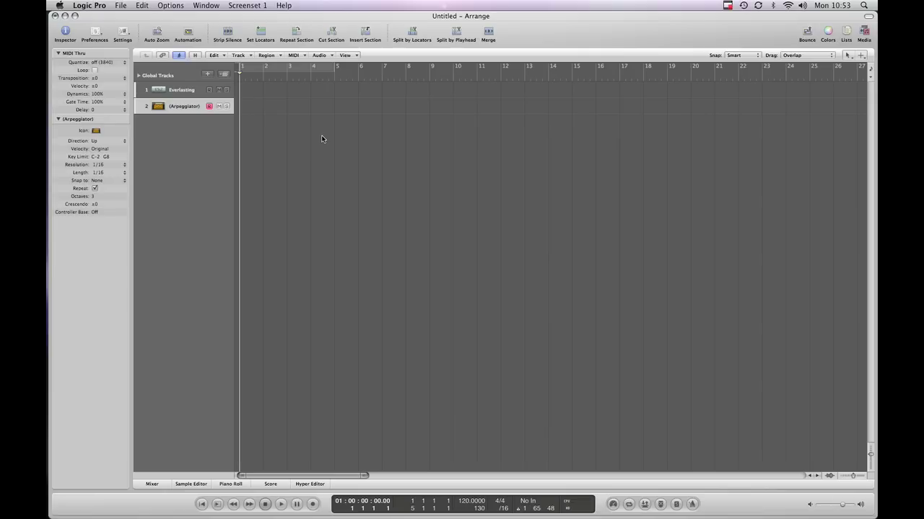
- Play back the 1/16 arpeggio, then switch the arpeggiator Direction from Up to Random
key("space")
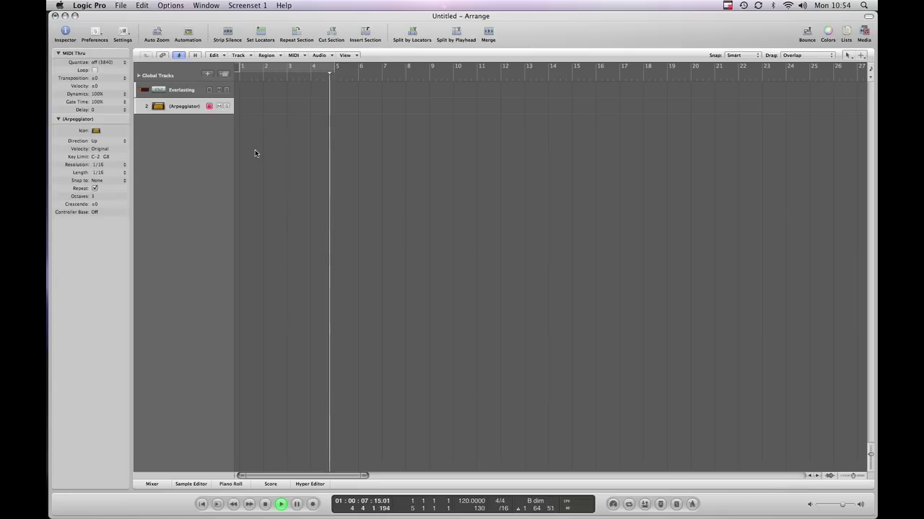
key("space")
left_click(115, 141)
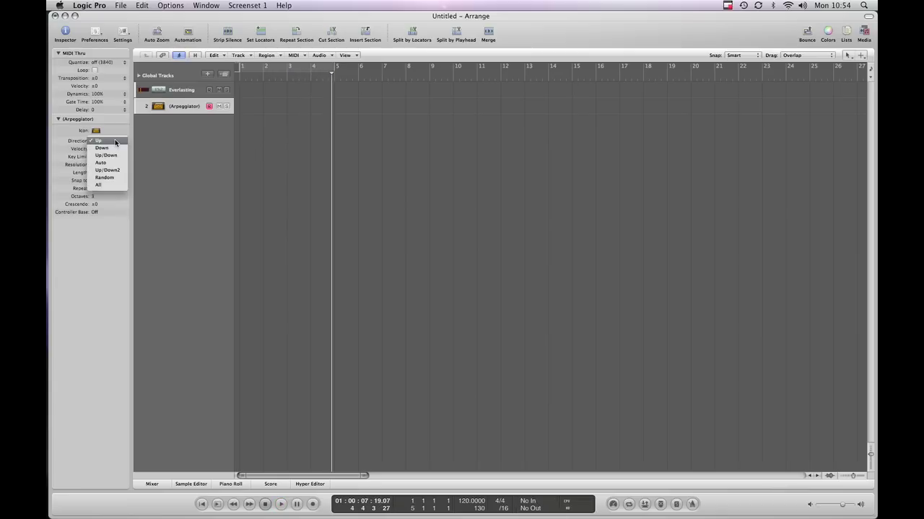
left_click(112, 182)
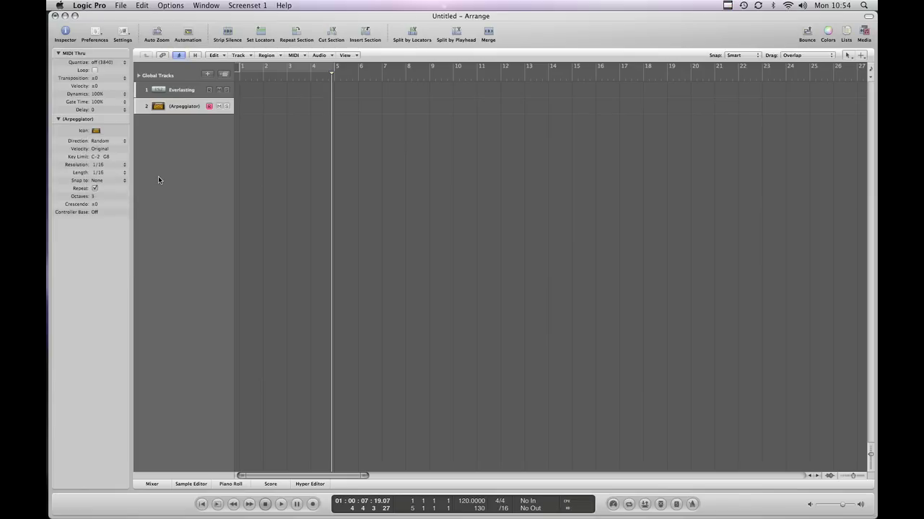
- Try a 1/4 arpeggiator Resolution and play it back from the start
left_click(119, 166)
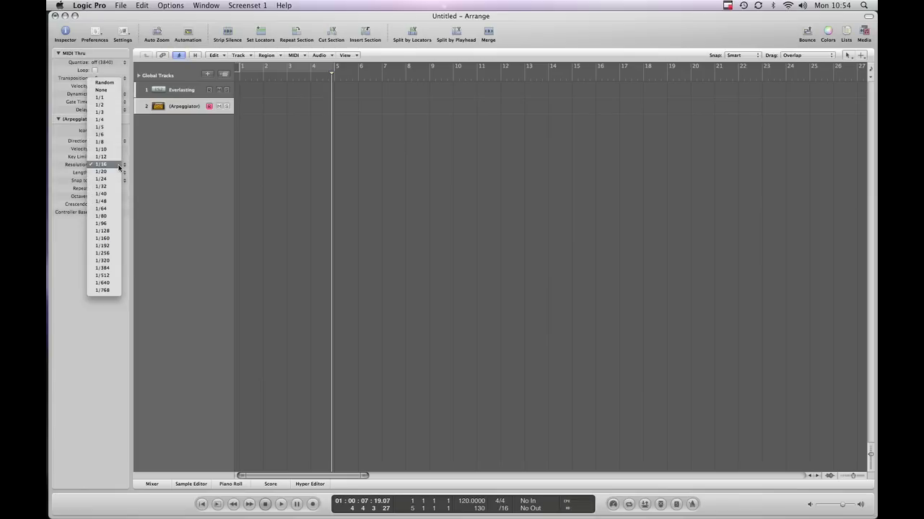
left_click(102, 124)
key("Return")
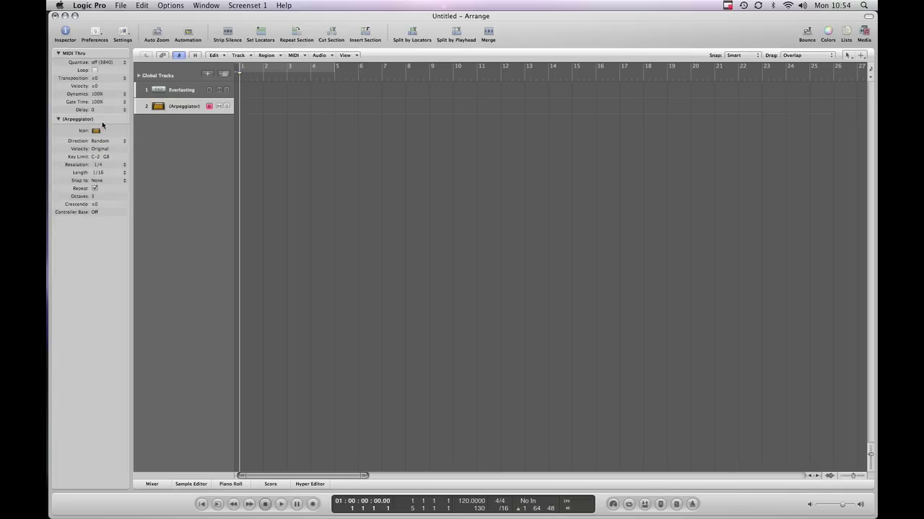
key("space")
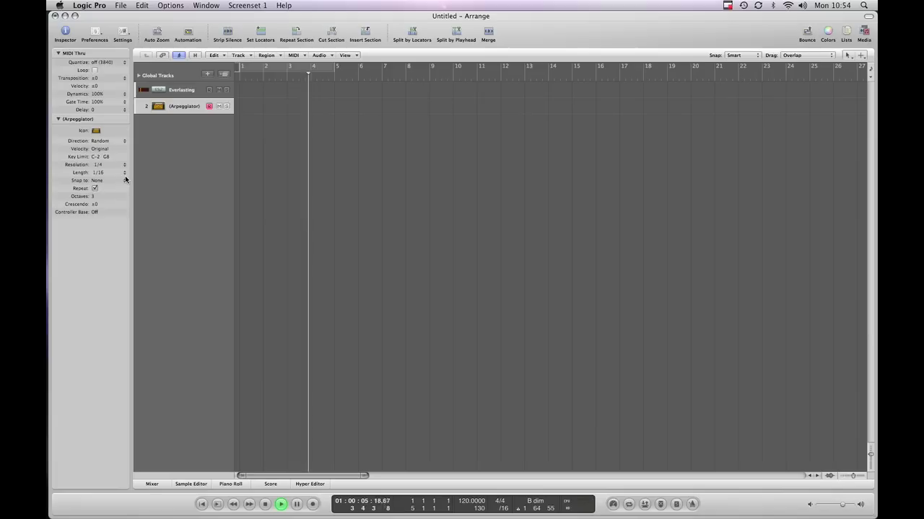
key("space")
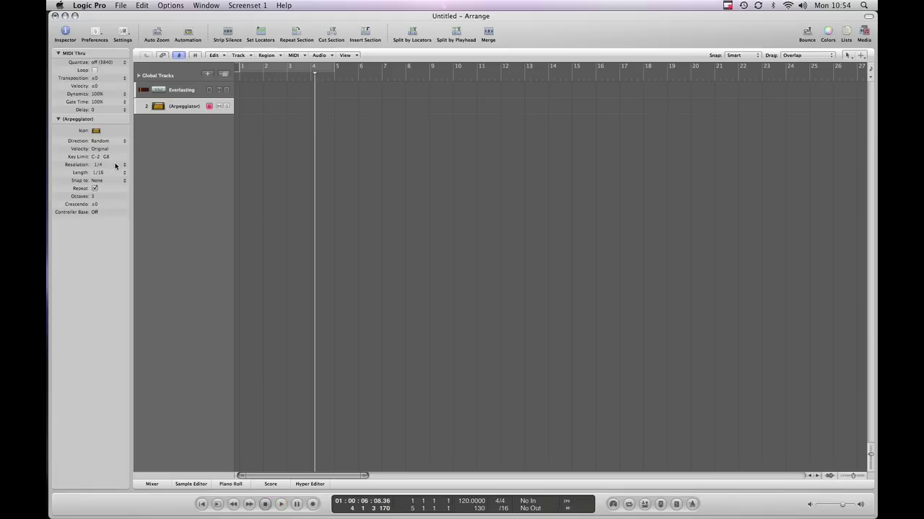
- Set Resolution and Length to 1/8, play back, and return to the start
left_click(116, 165)
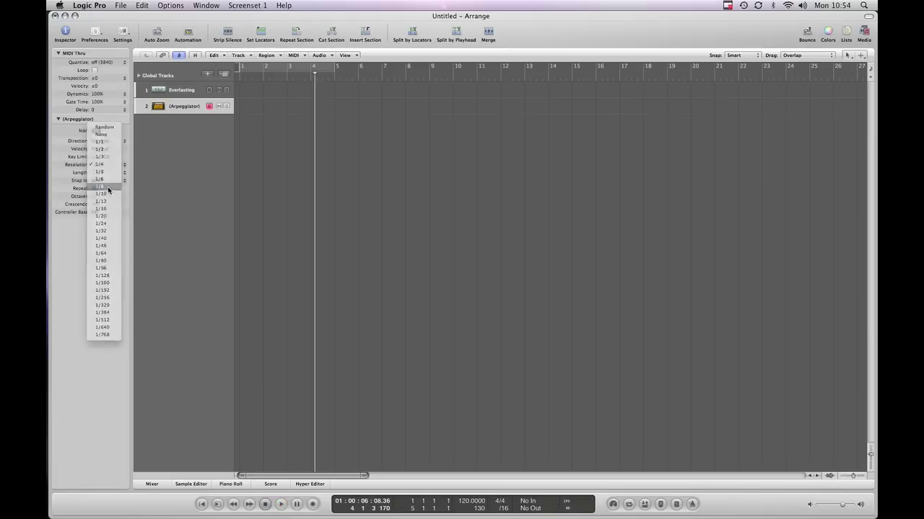
left_click(108, 187)
left_click(111, 173)
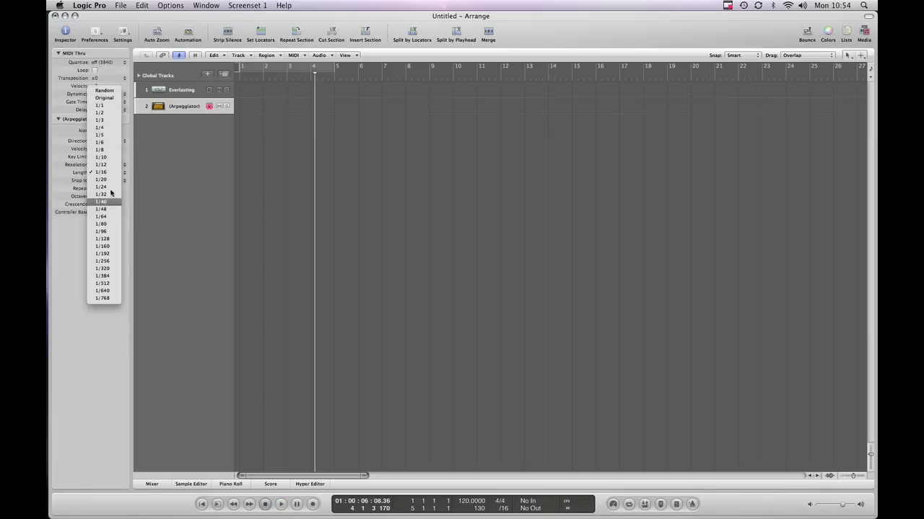
left_click(123, 153)
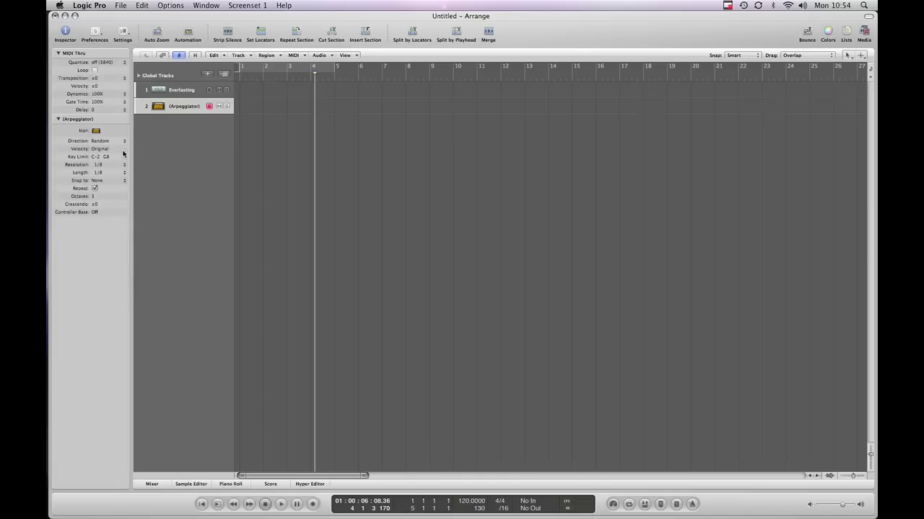
key("space")
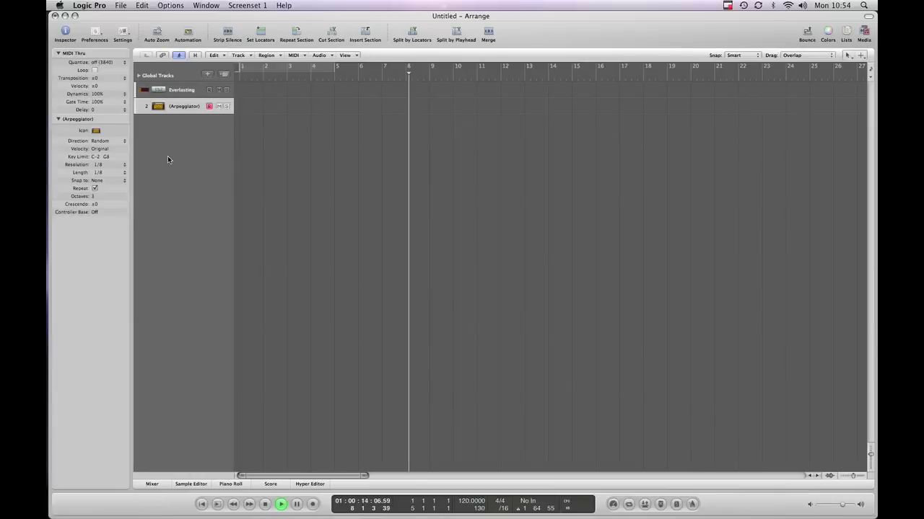
key("space")
key("Return")
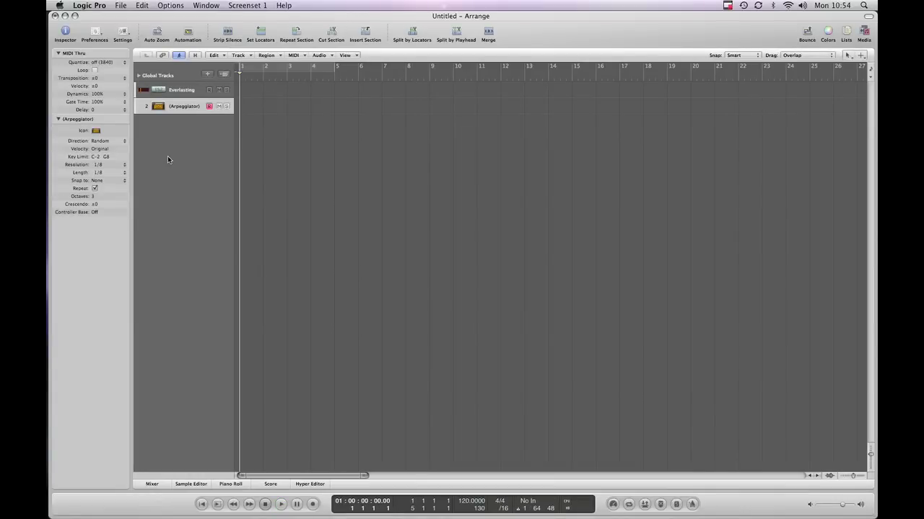